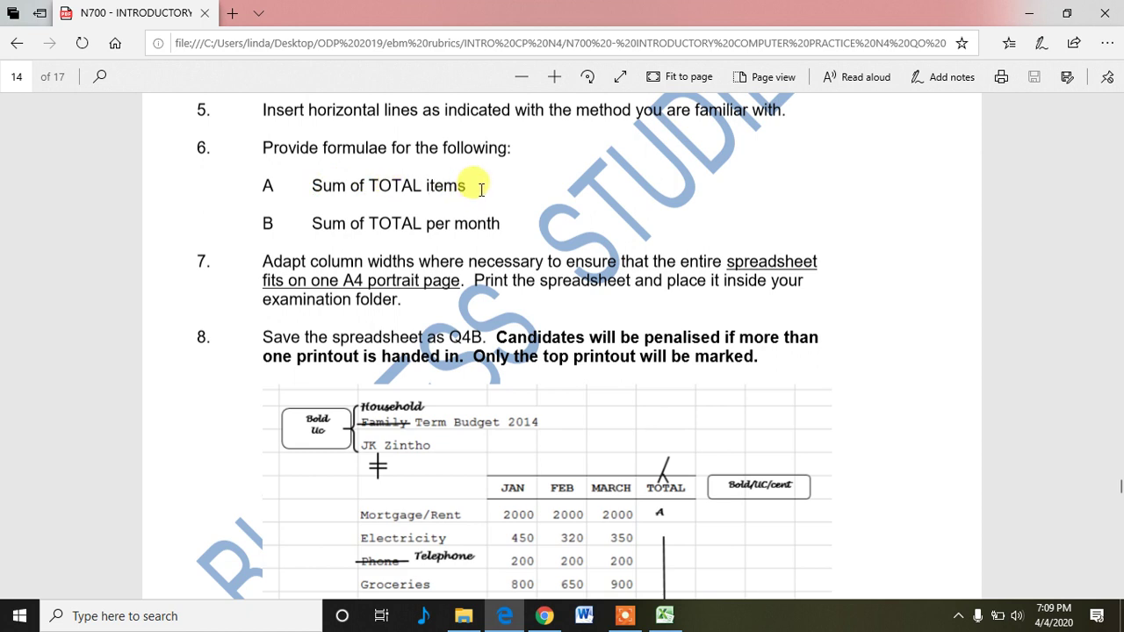
Step: Switch to the Excel budget sheet and total the Mortgage/Rent row in E5 with AutoSum over B5:D5
mouse_move(665, 615)
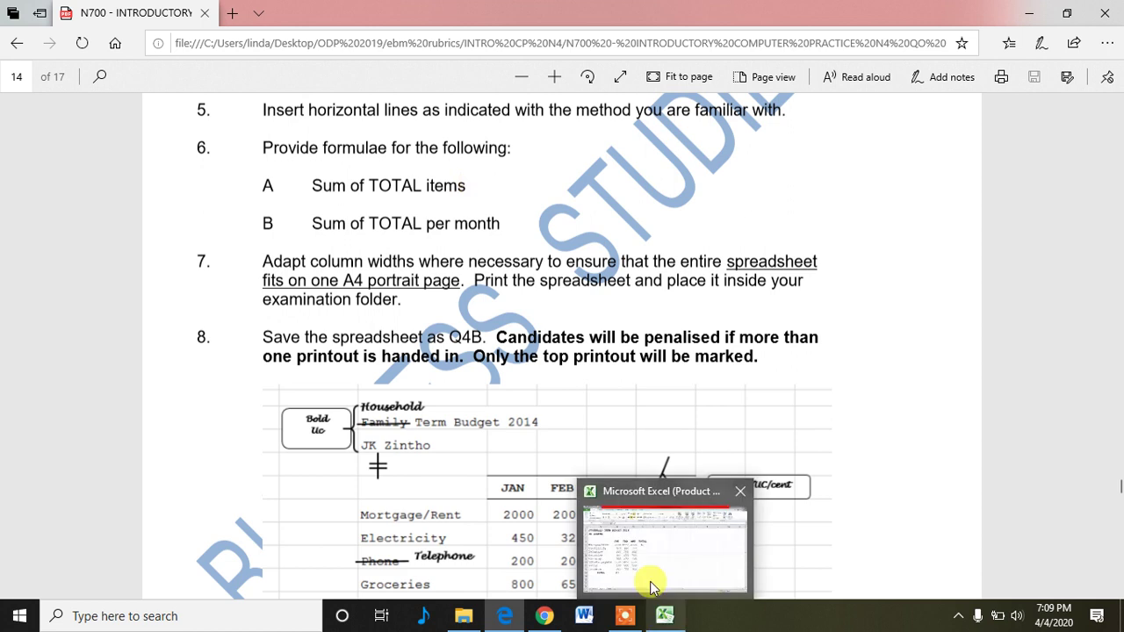
click(651, 586)
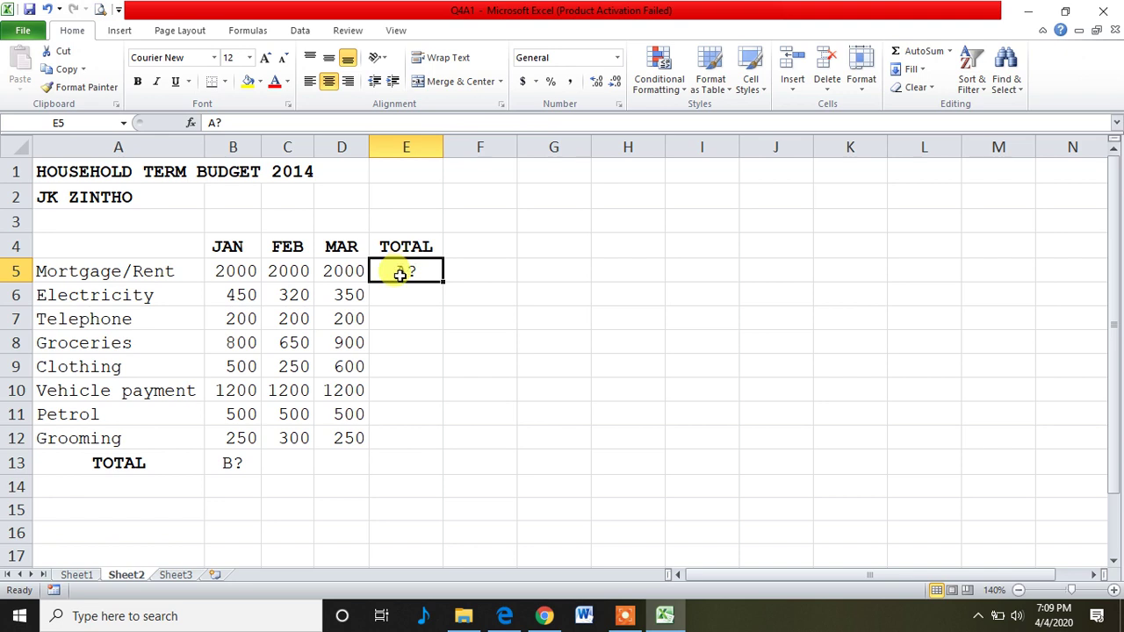
click(402, 273)
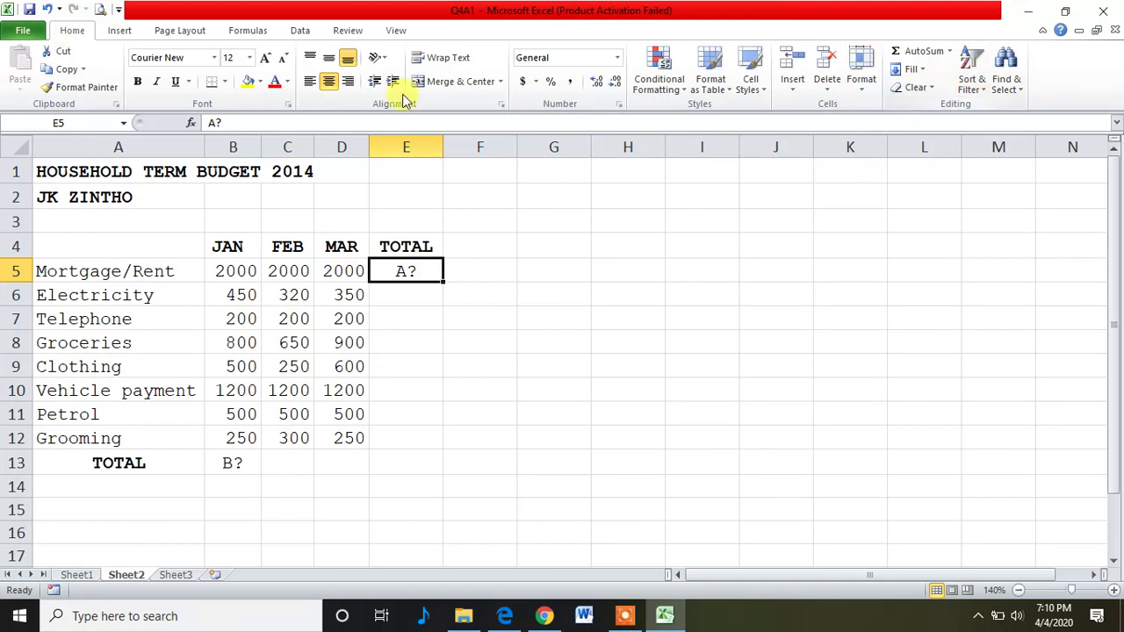
click(917, 53)
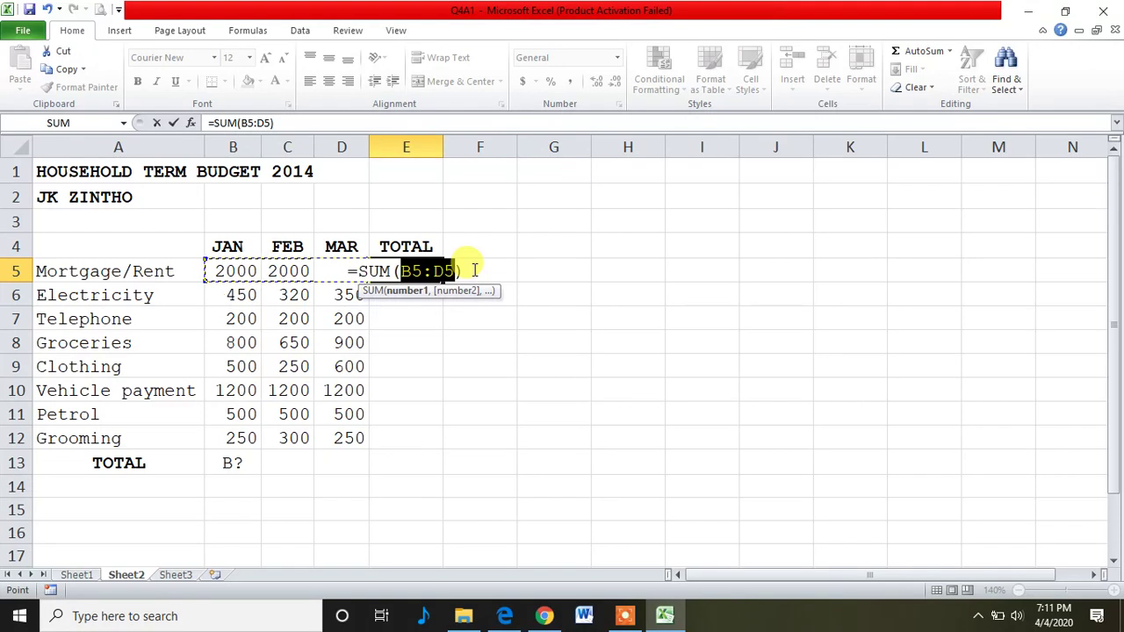
key(Return)
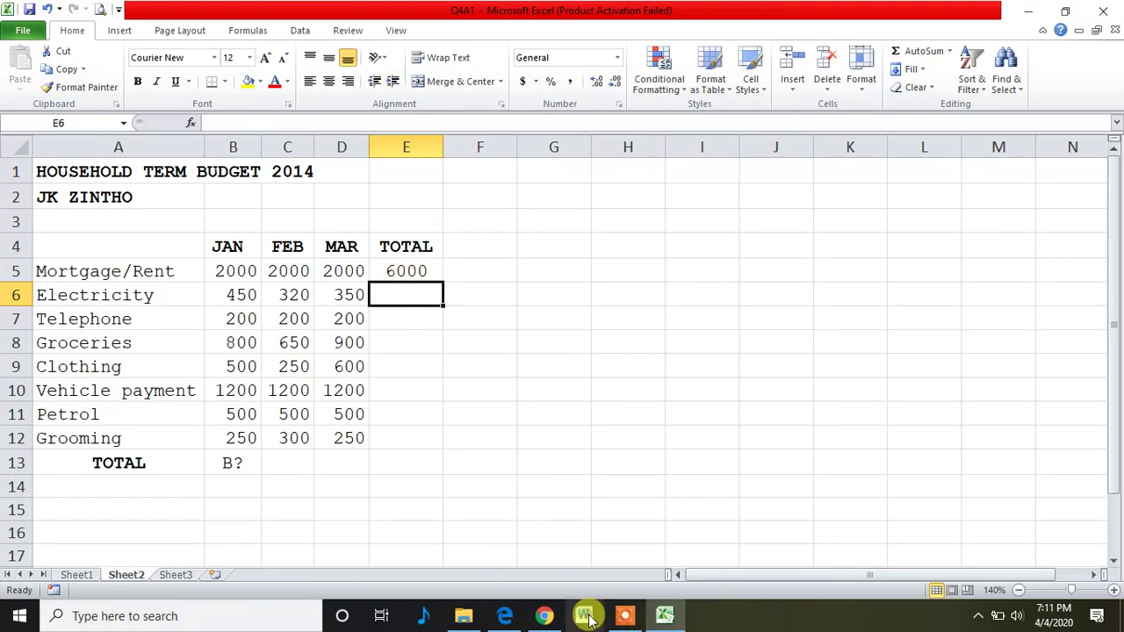
Step: Check the budget table in the exam PDF, and in Excel copy the E5 total formula down through E12
mouse_move(504, 615)
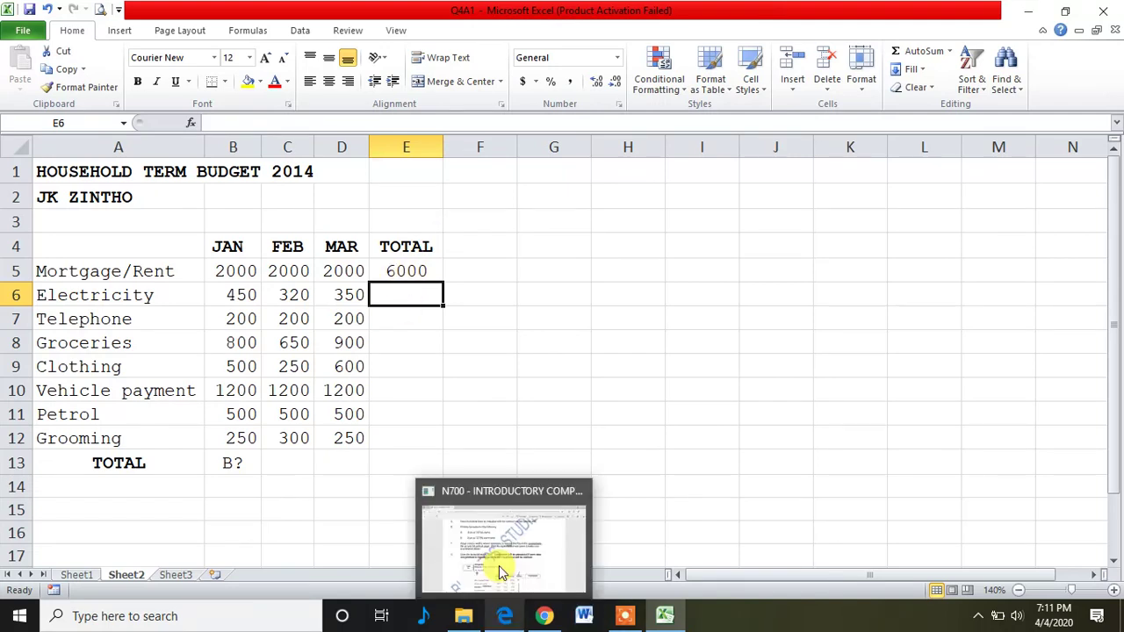
click(502, 572)
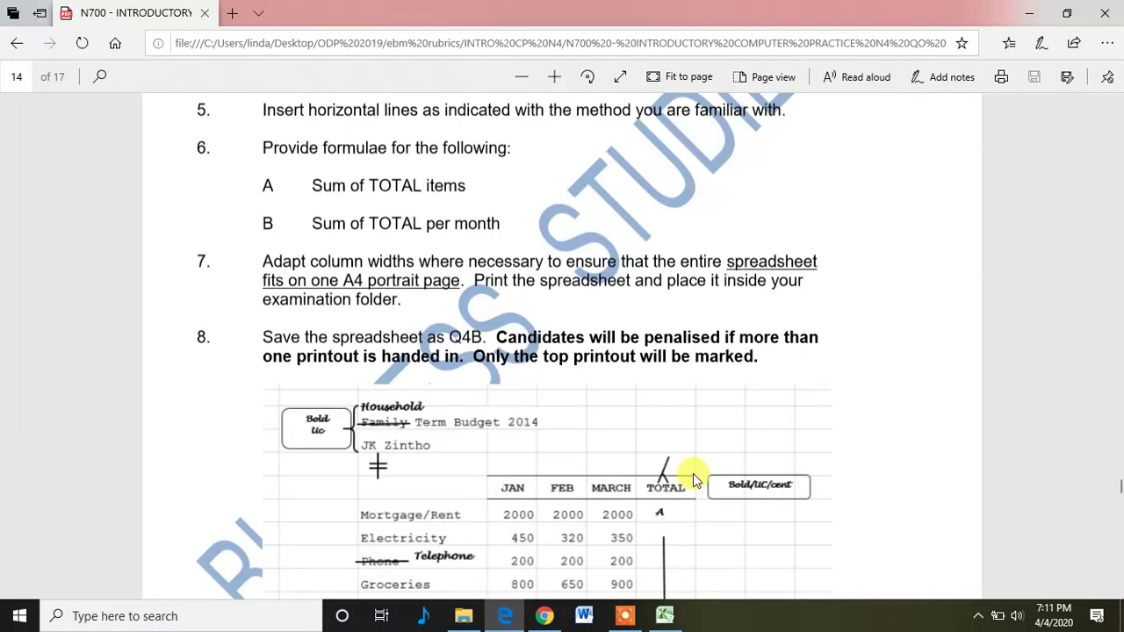
scroll(692, 473, down, 1)
scroll(687, 475, down, 2)
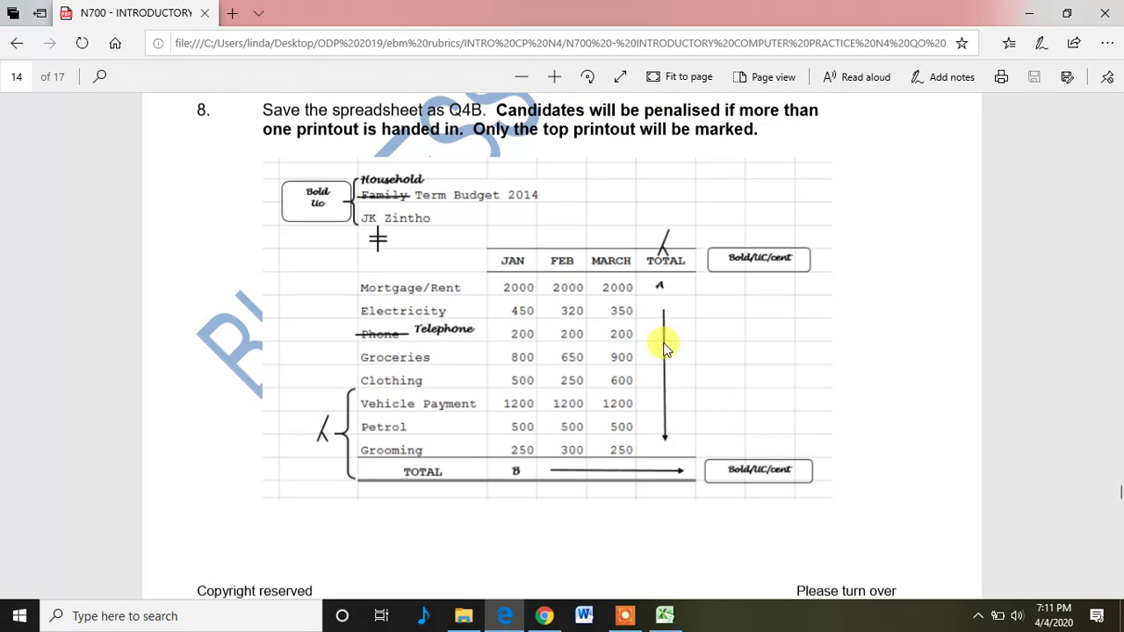
click(664, 620)
click(419, 271)
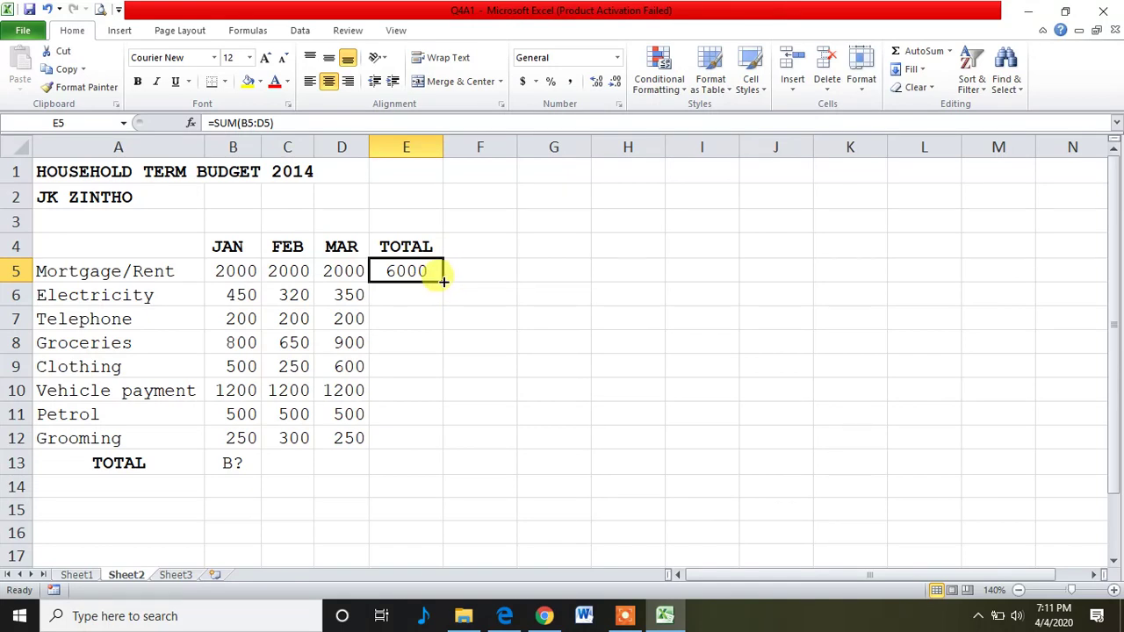
drag(443, 281, 431, 440)
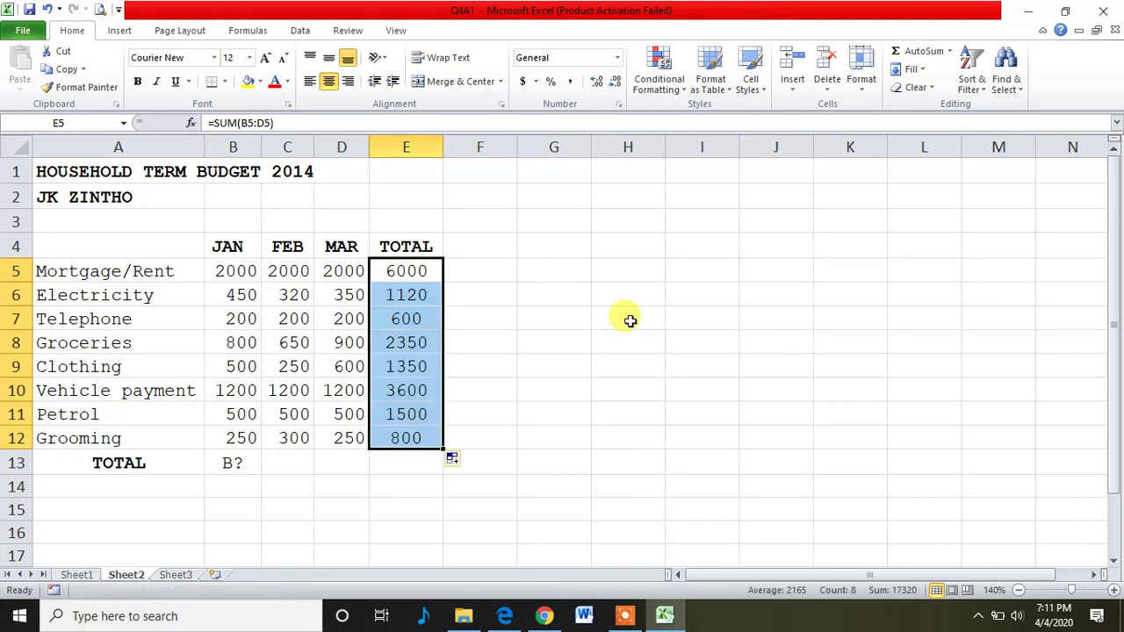
click(450, 300)
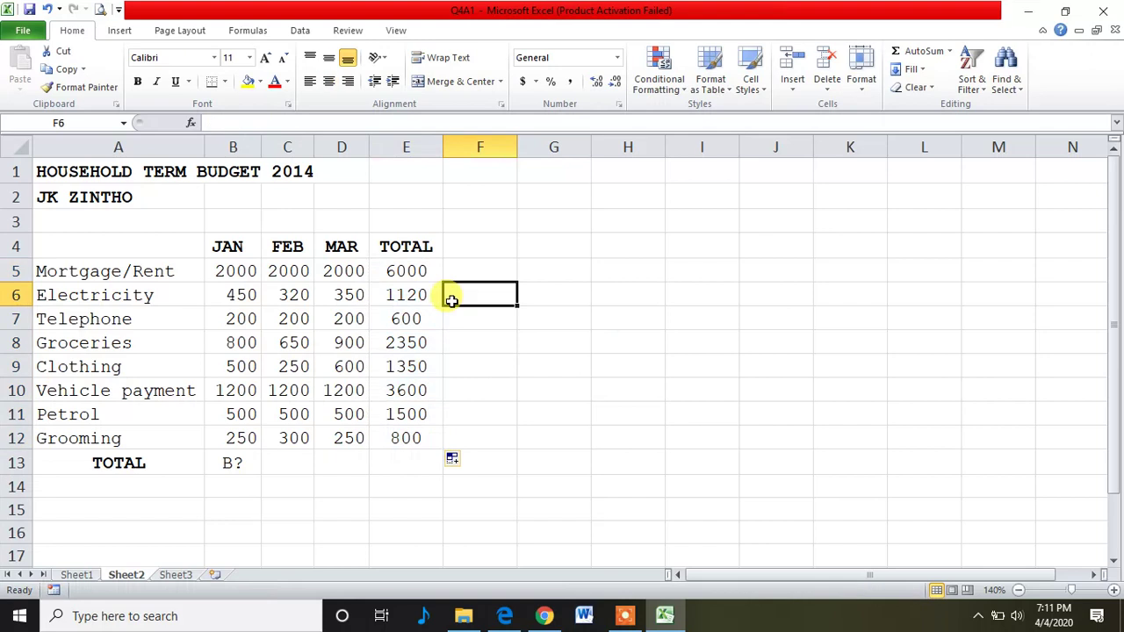
key(Down)
key(Down)
key(Down)
key(Down)
key(Down)
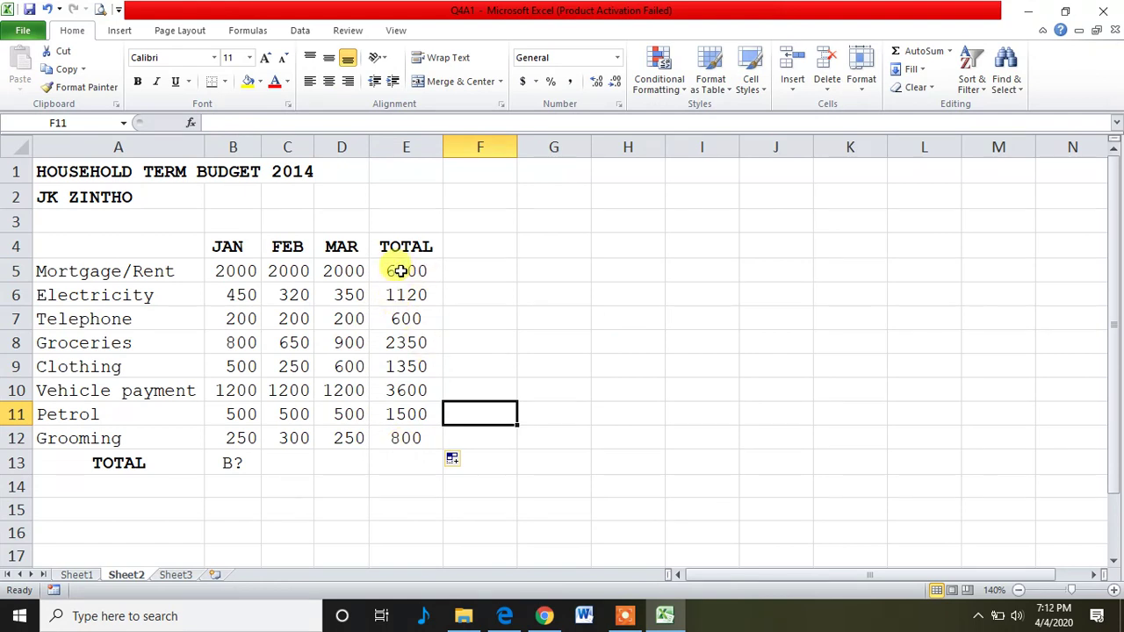
Step: Undo the fill of the TOTAL column and the AutoSum formula in E5
click(400, 271)
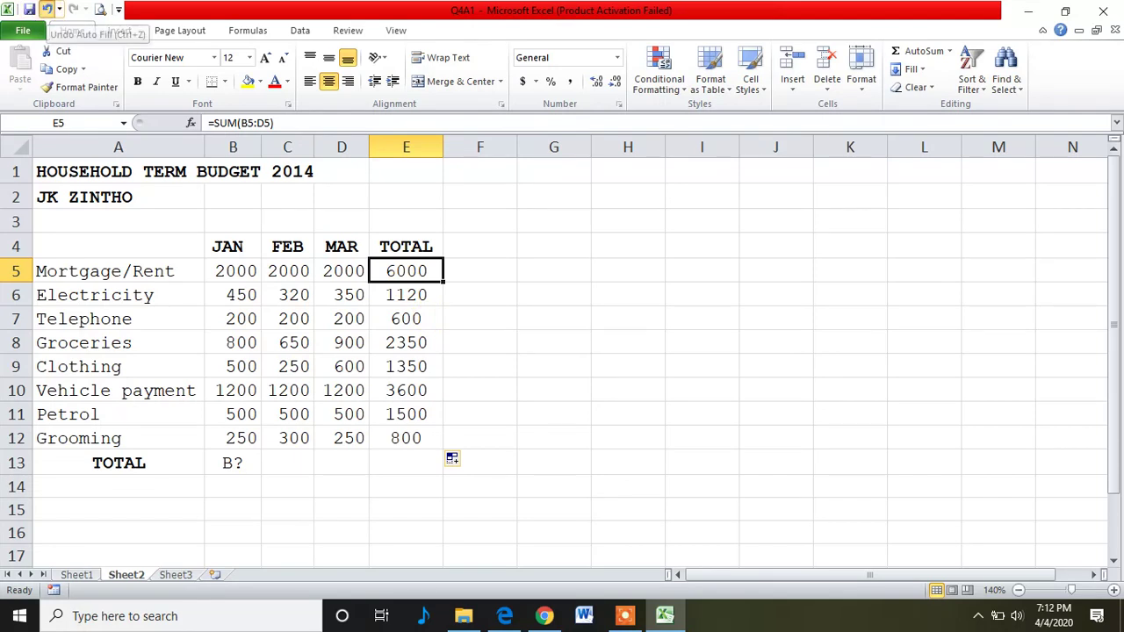
click(49, 10)
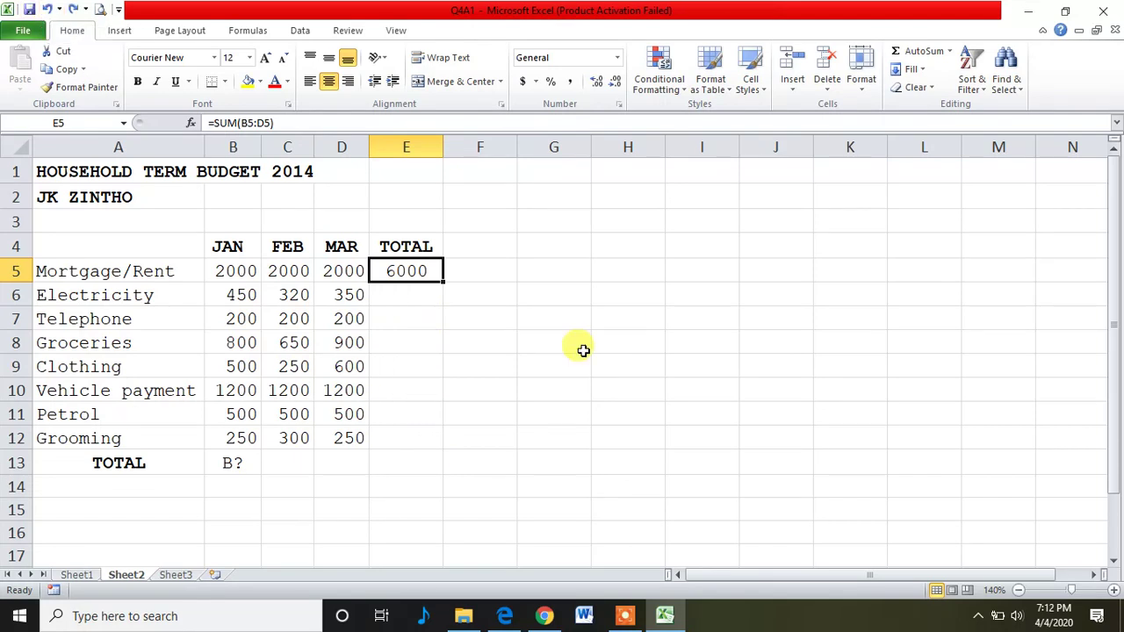
click(49, 10)
click(407, 271)
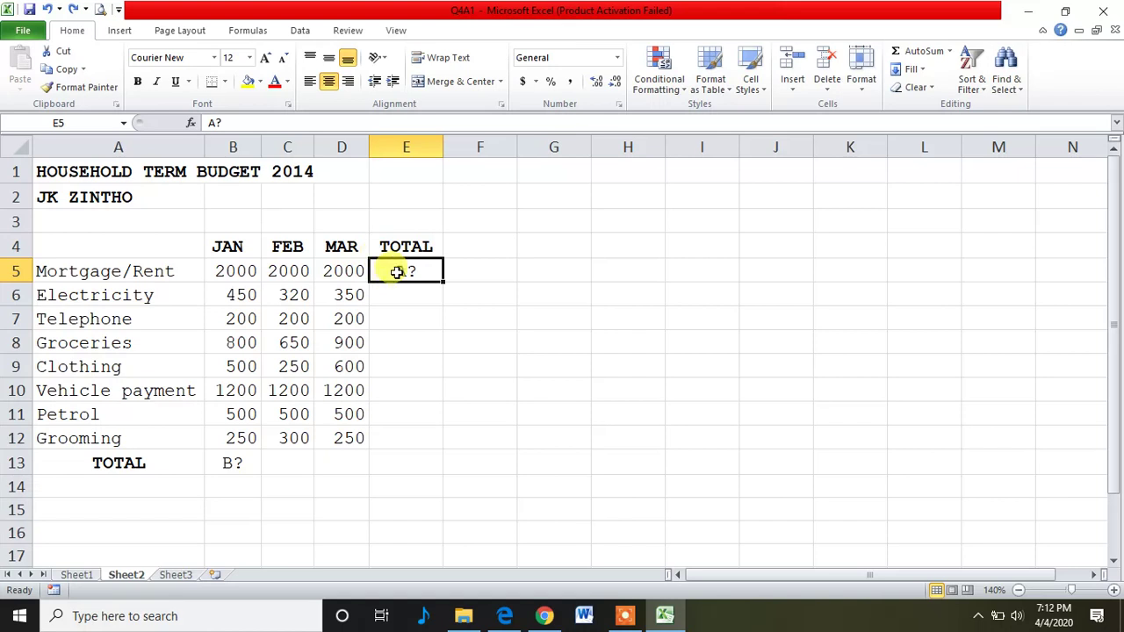
Step: Insert the SUM function for B5:D5 in E5 using Insert Function and copy it down through E12
click(190, 125)
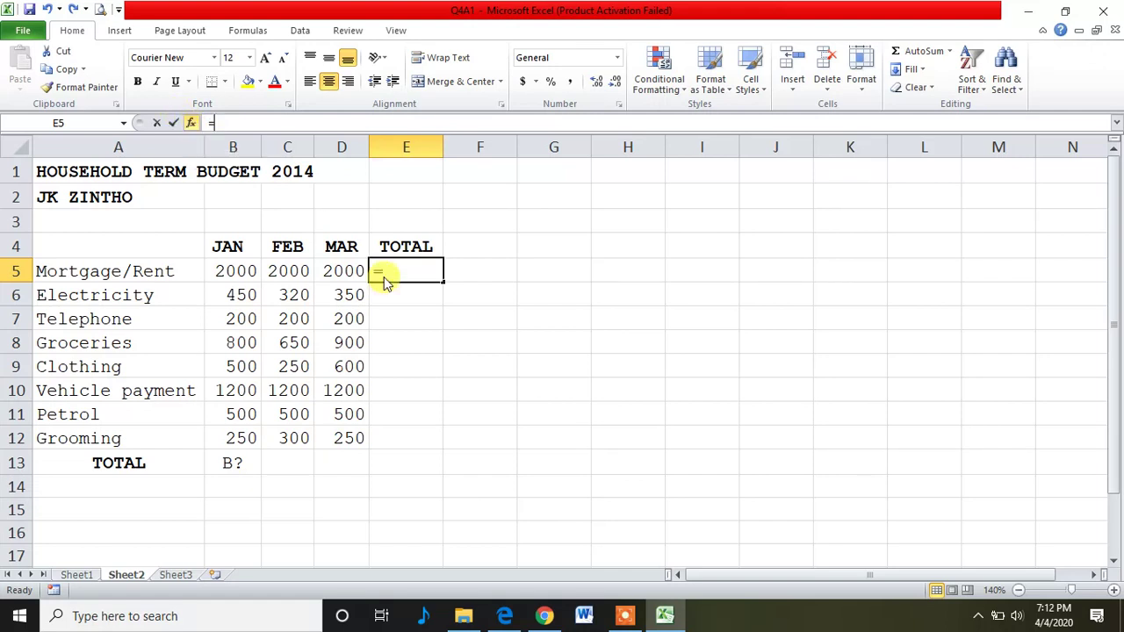
key(shift+F3)
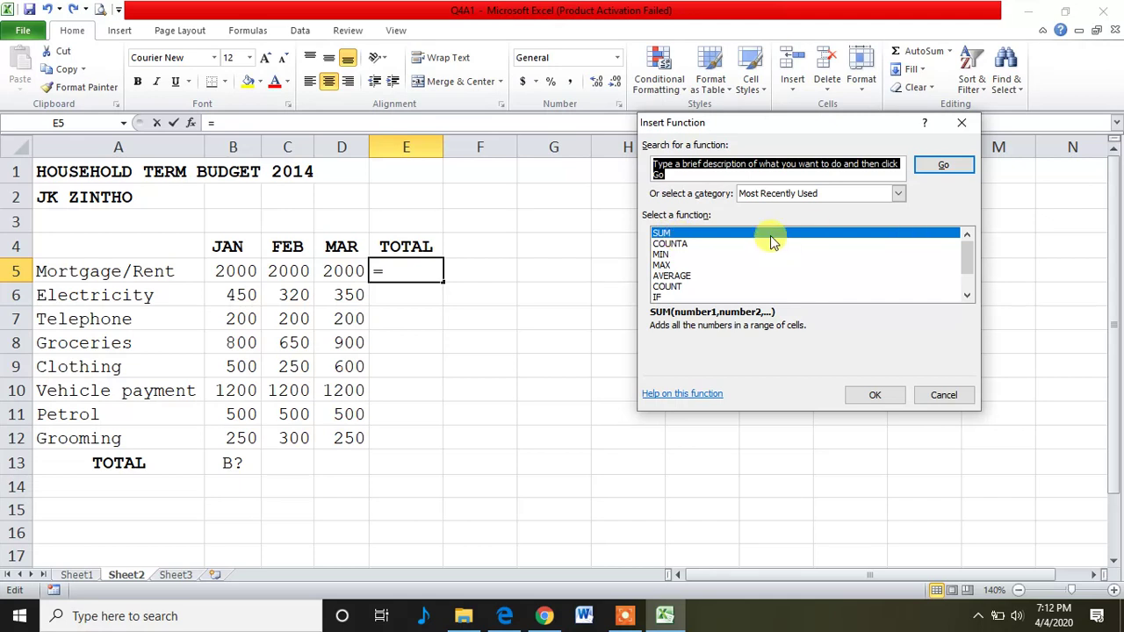
click(865, 400)
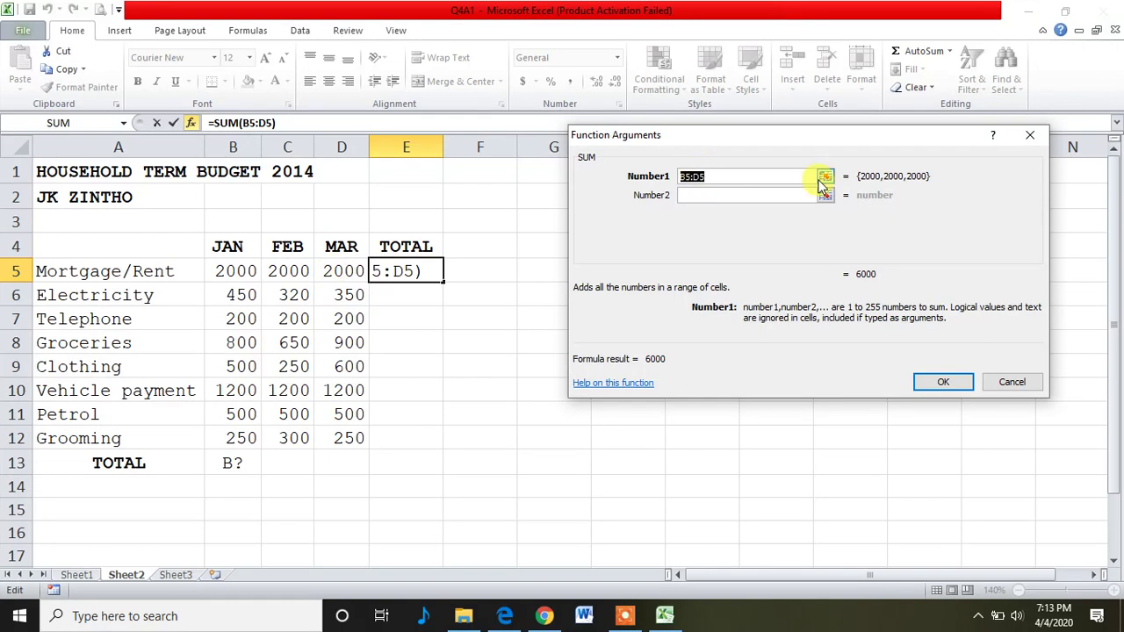
click(943, 386)
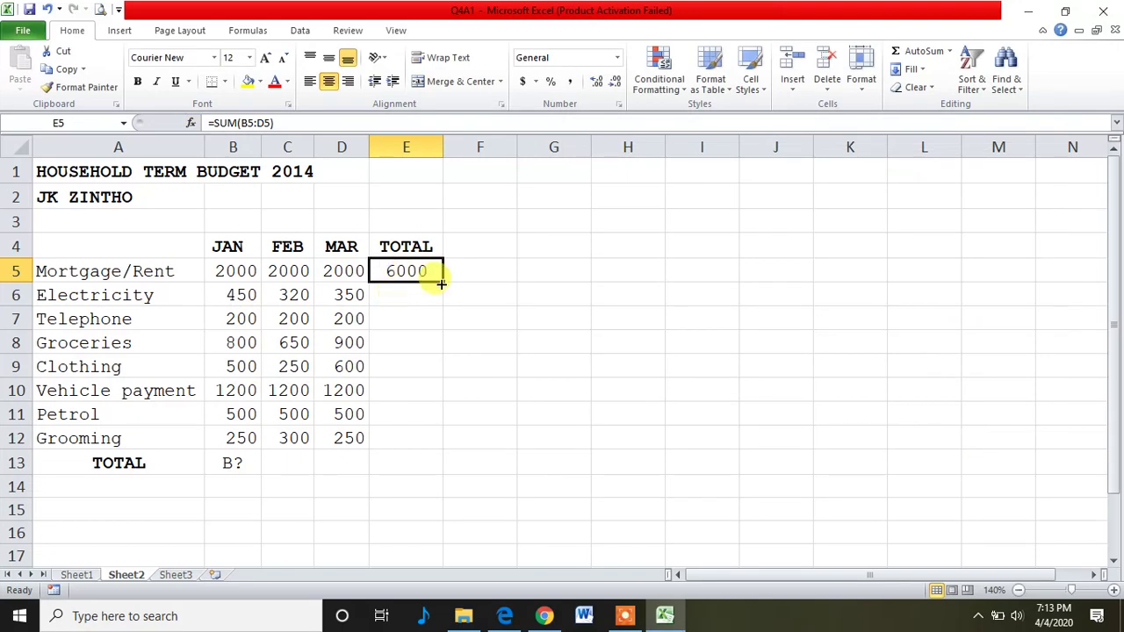
drag(441, 282, 444, 441)
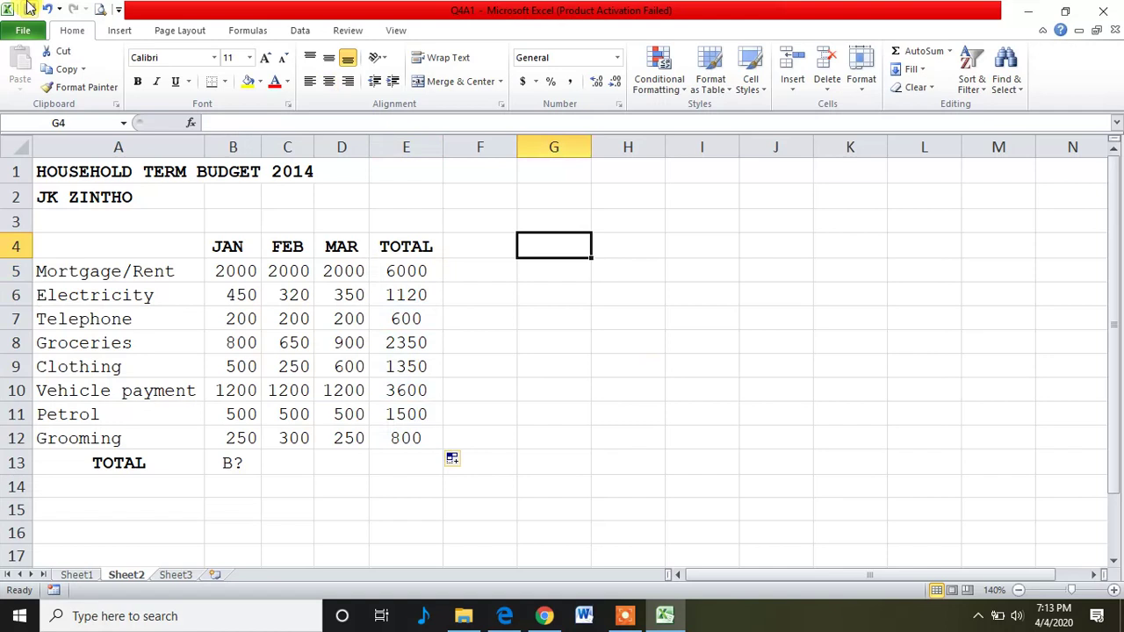
Step: Undo the copied totals in E6:E12 and the inserted SUM function in E5
click(48, 8)
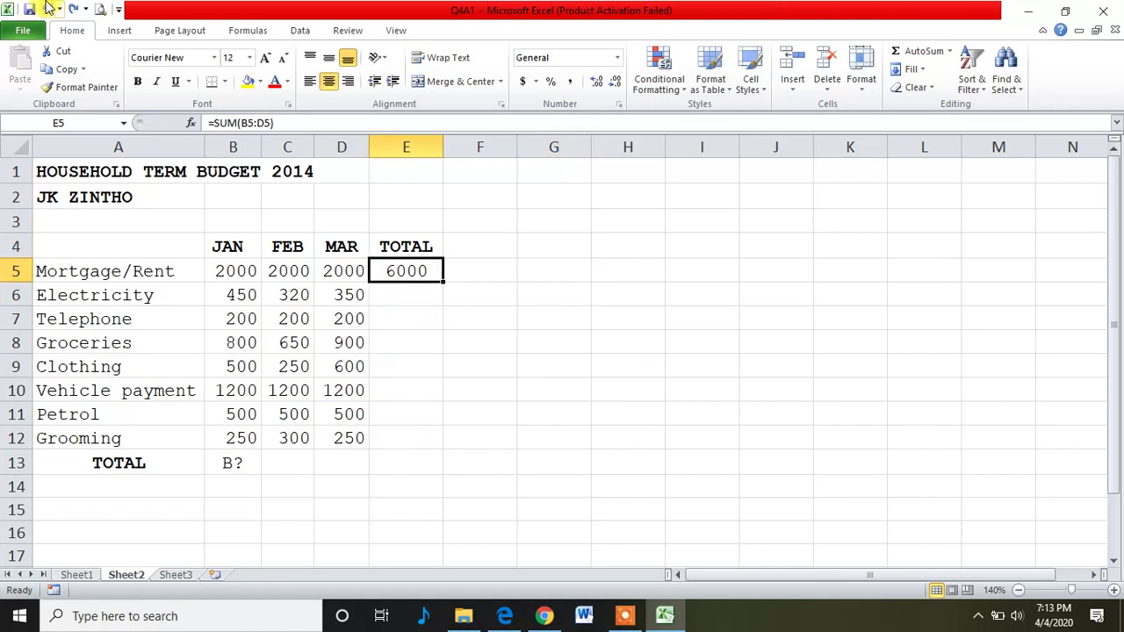
click(48, 8)
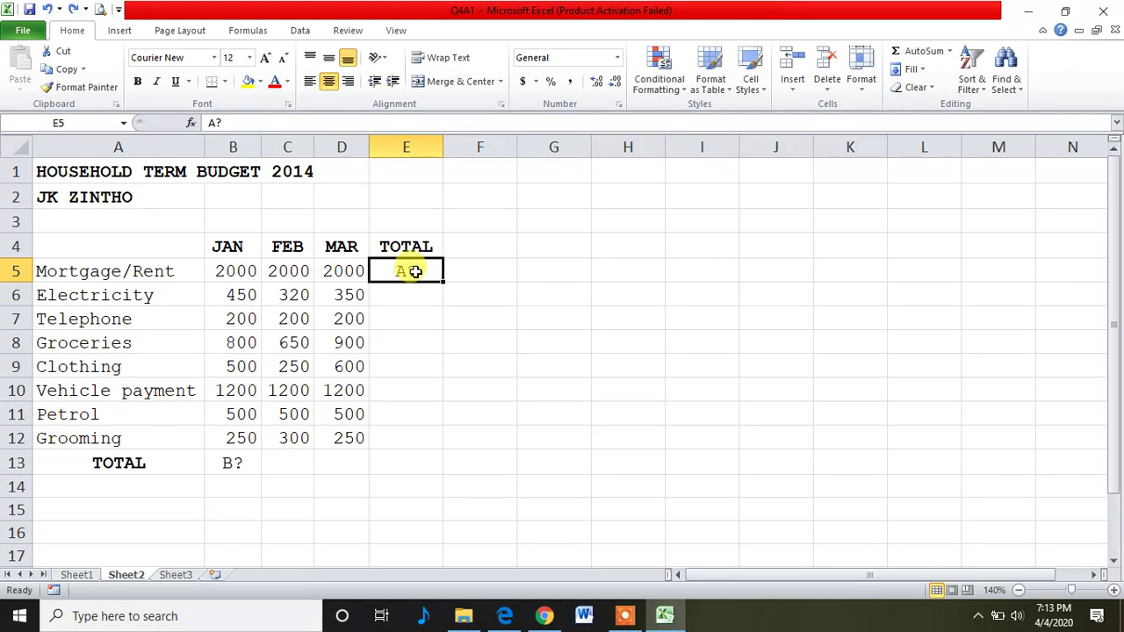
Step: Enter the formula =sum(B5:D5) in E5 and copy it down through the Grooming row, E12
text(=)
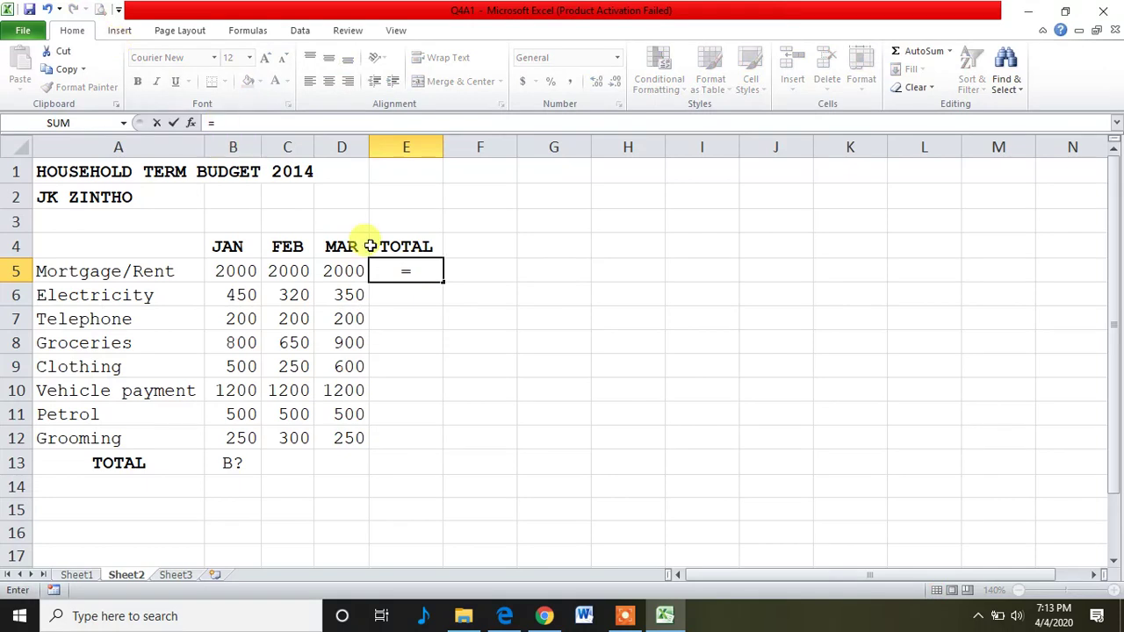
key(Caps_Lock)
text(sum)
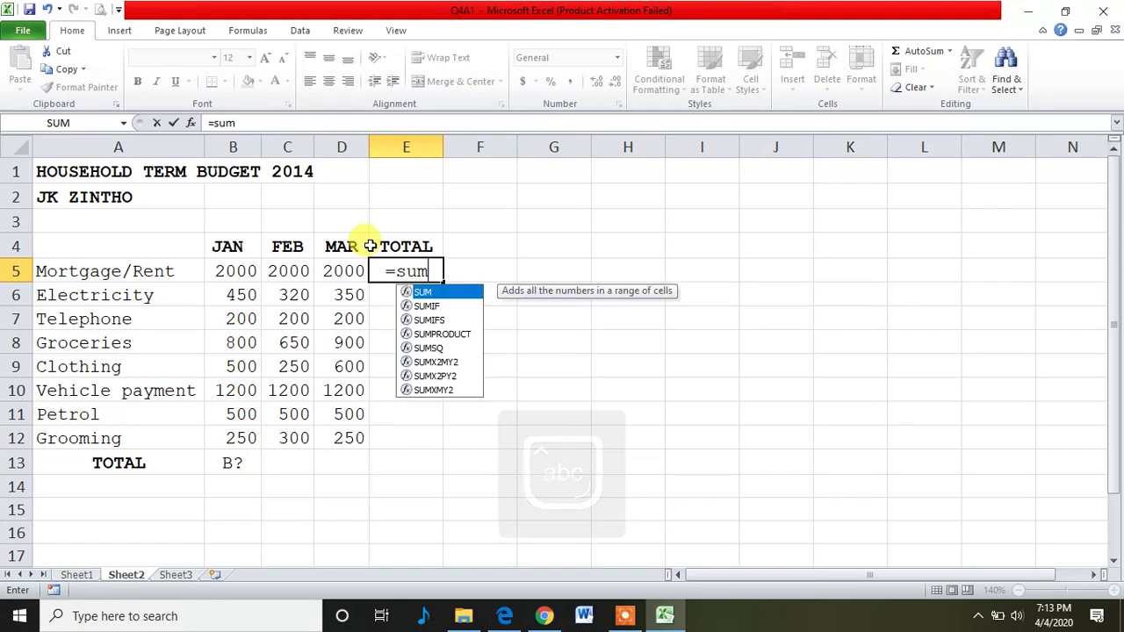
text(()
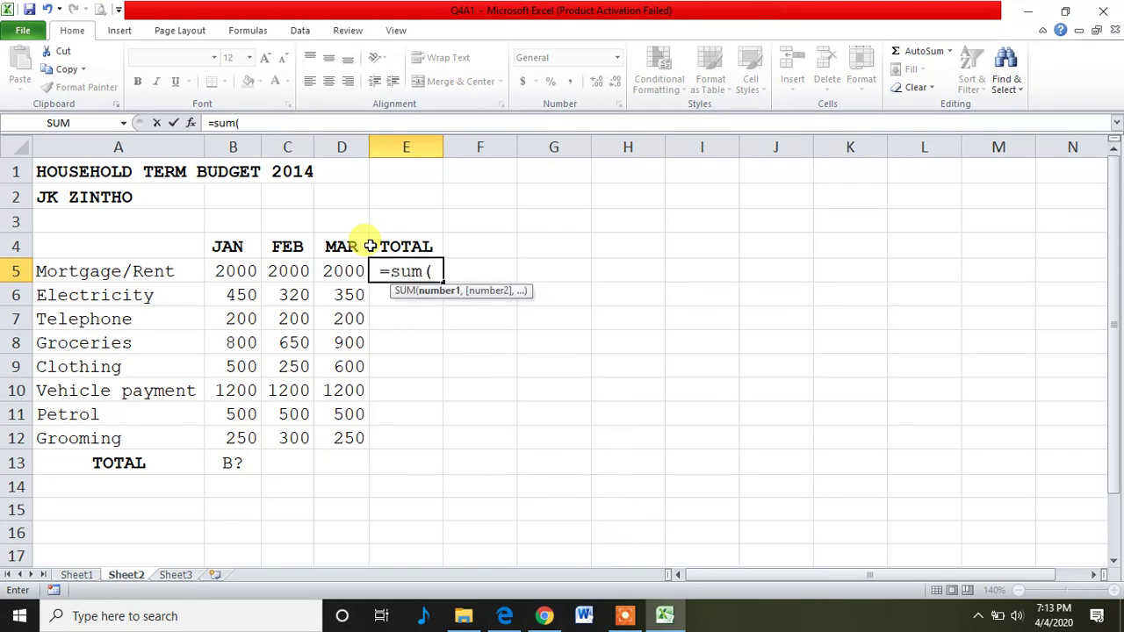
click(231, 271)
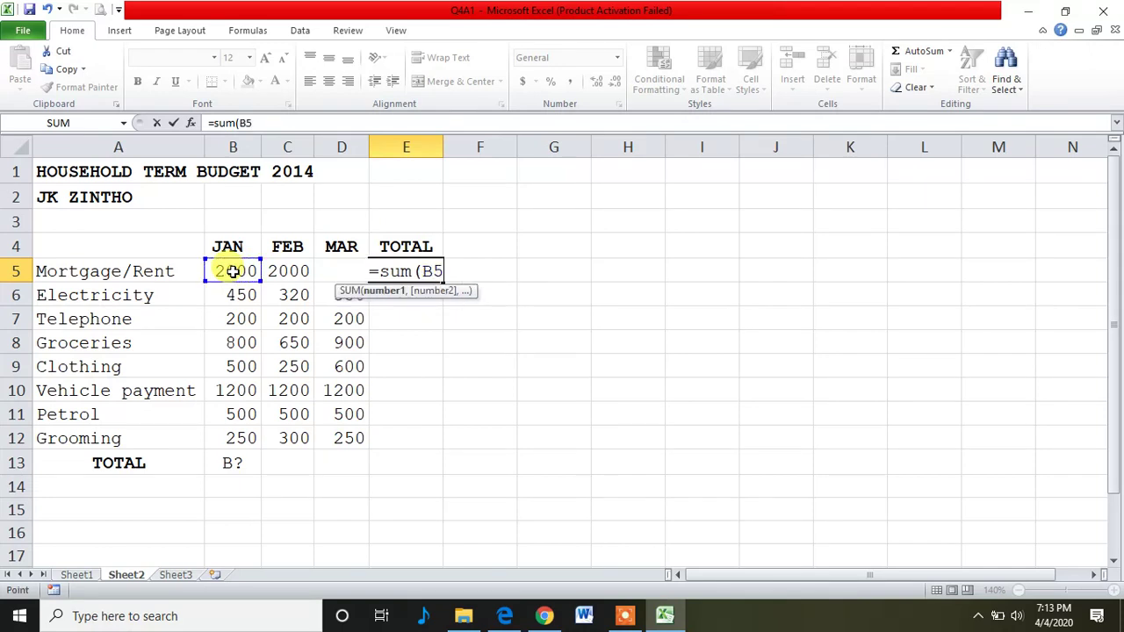
drag(257, 272, 322, 267)
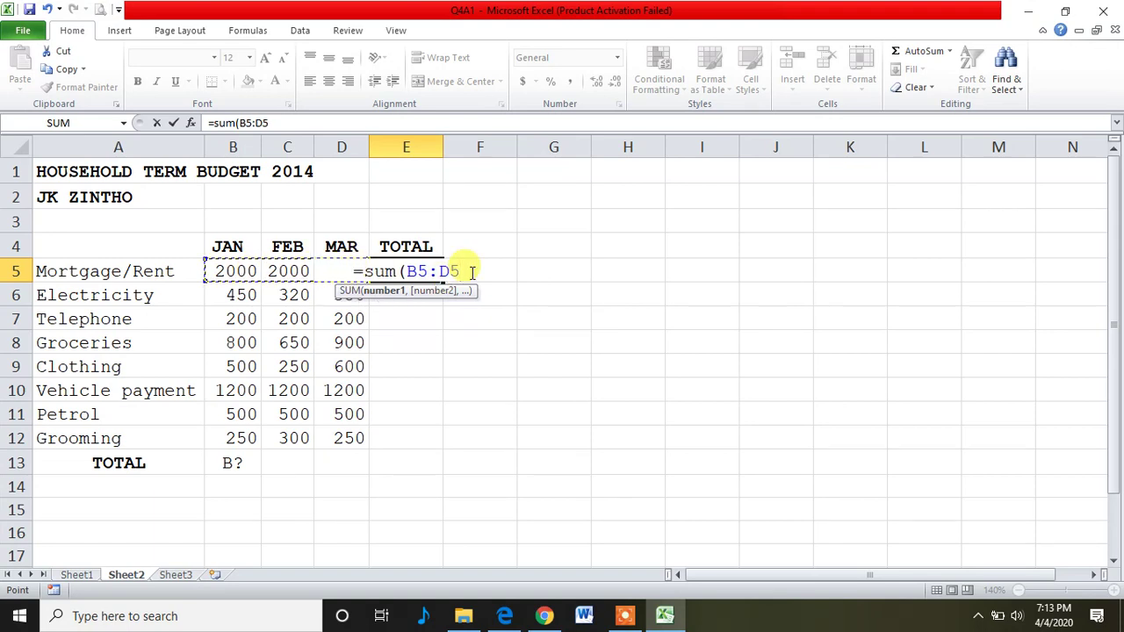
text())
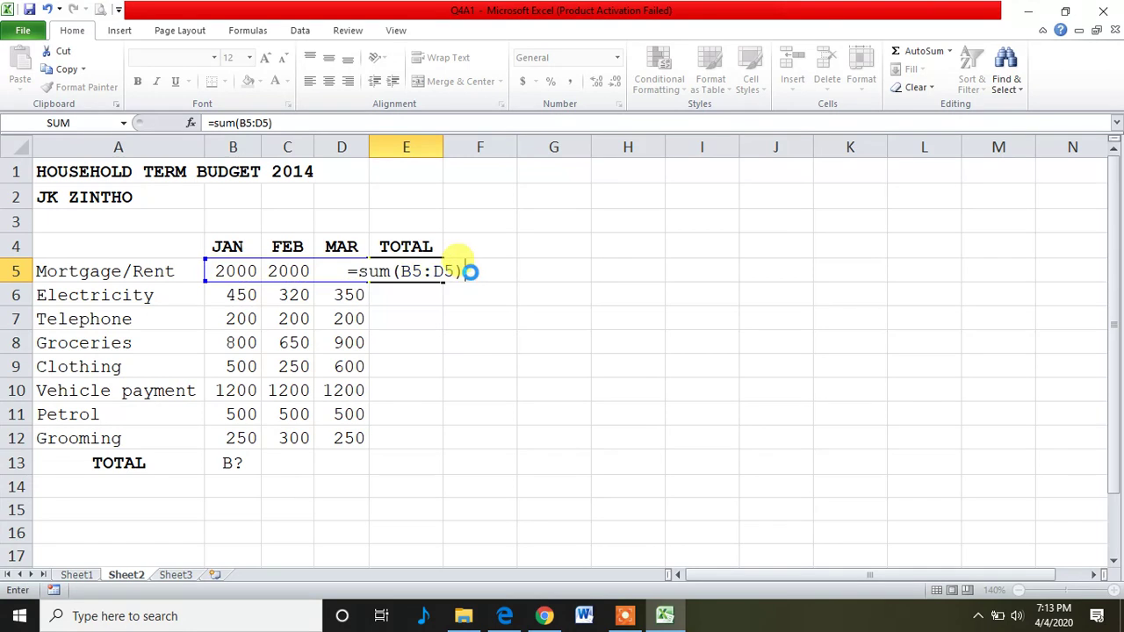
key(Return)
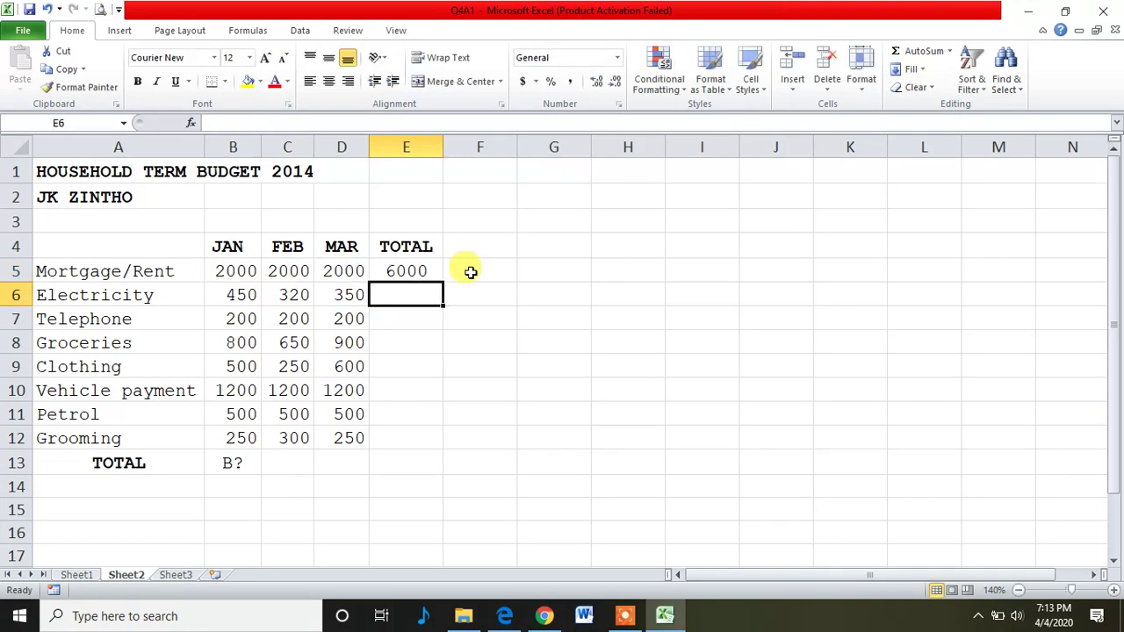
click(396, 272)
drag(443, 282, 427, 441)
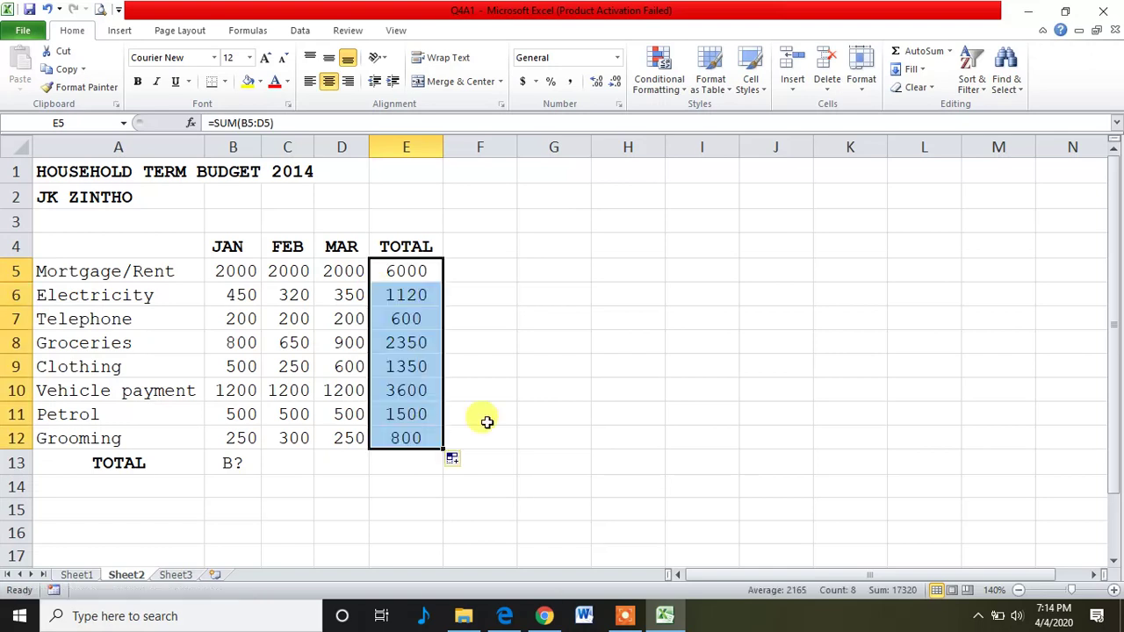